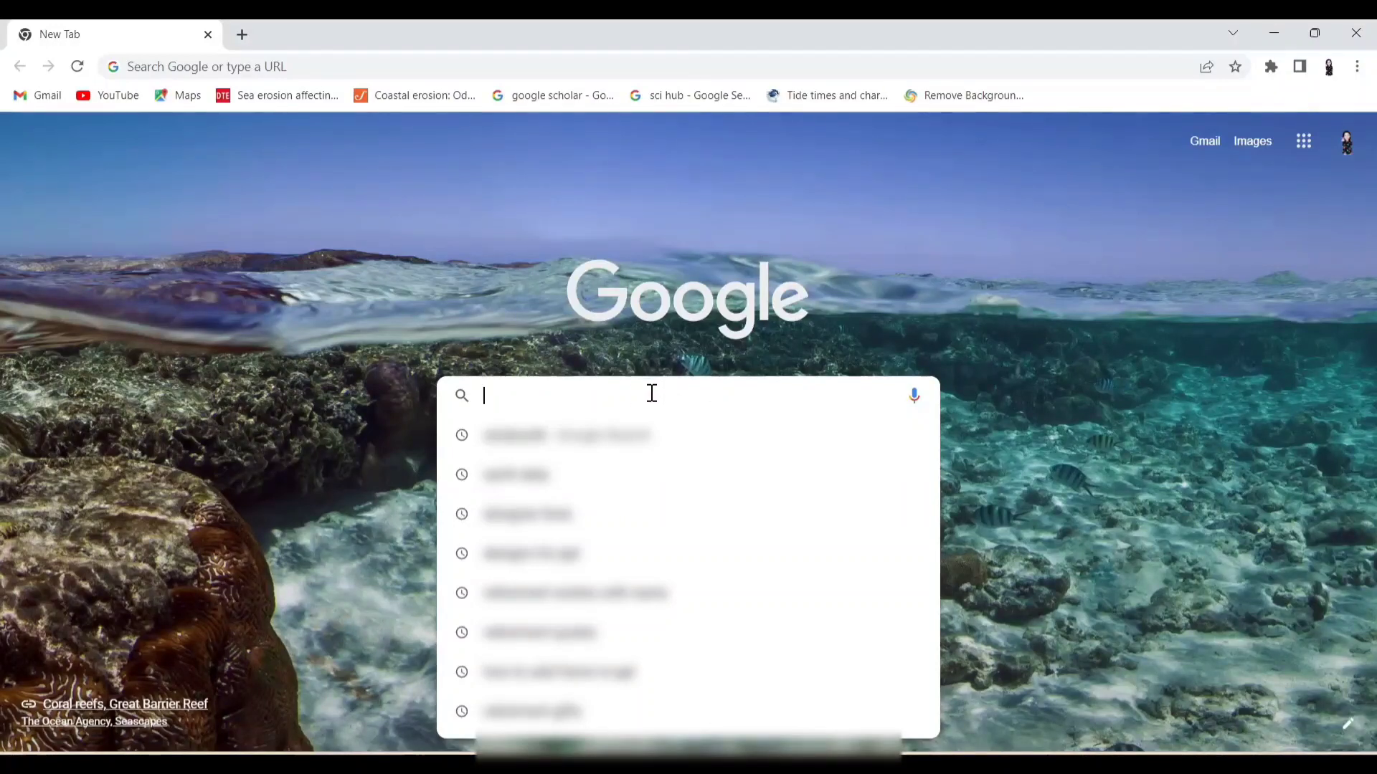
Step: Search Google for 'earth data'
{"action": "type", "text": "ear"}
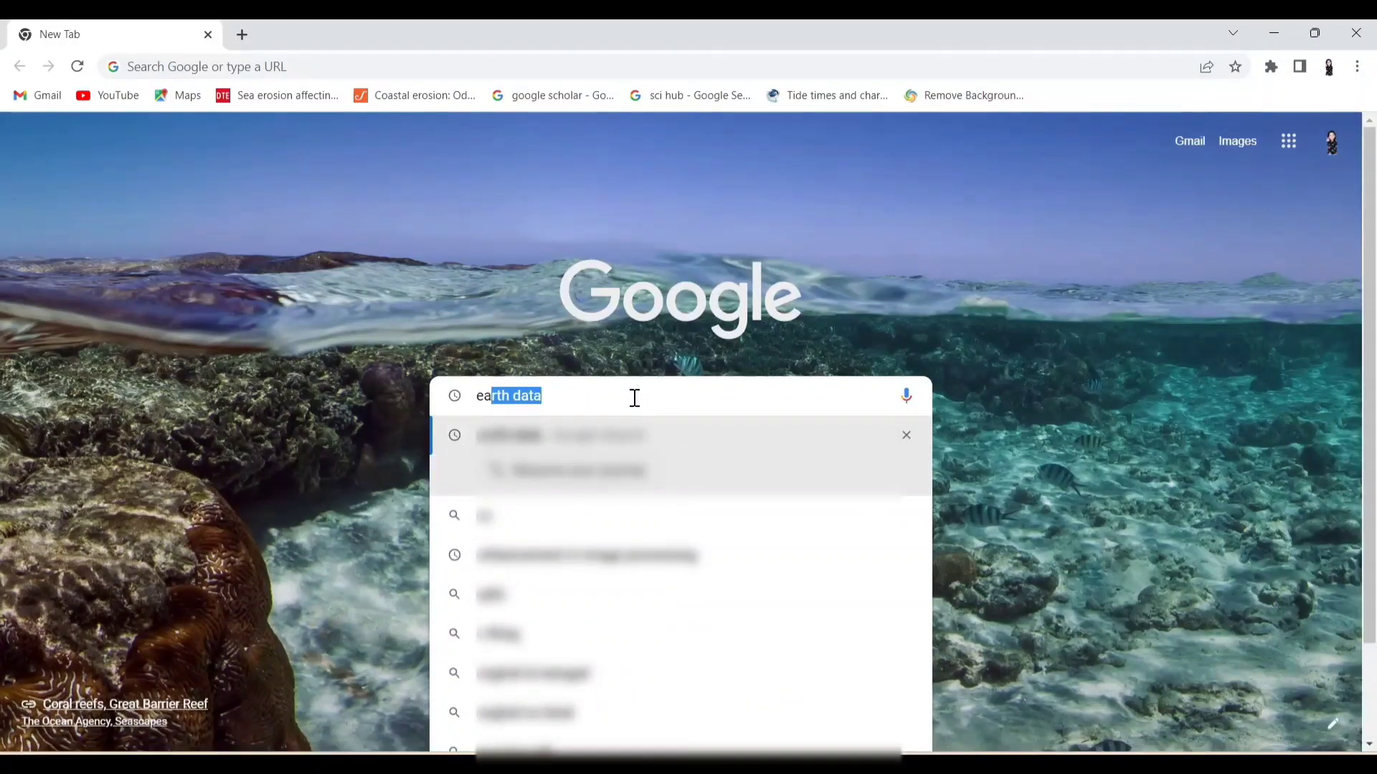
{"action": "type", "text": "th "}
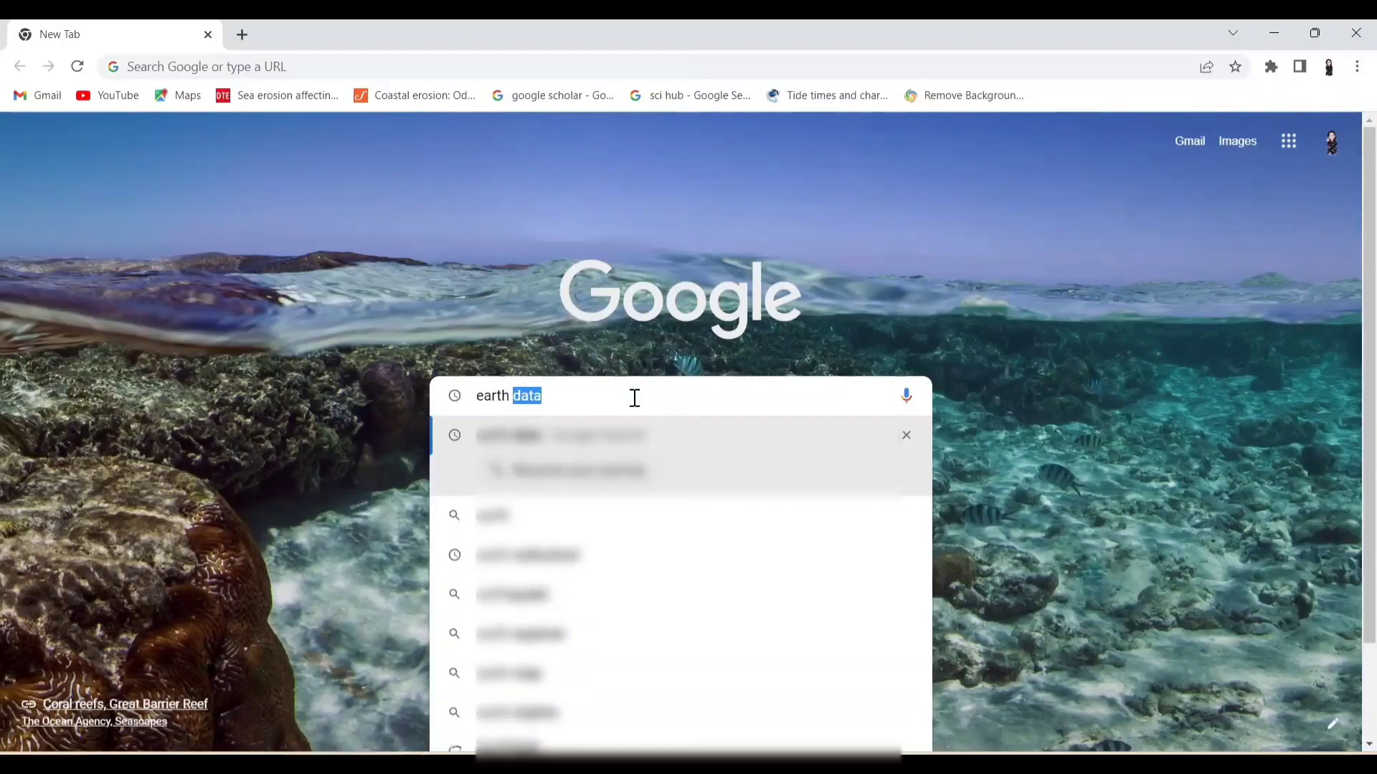
{"action": "type", "text": "data"}
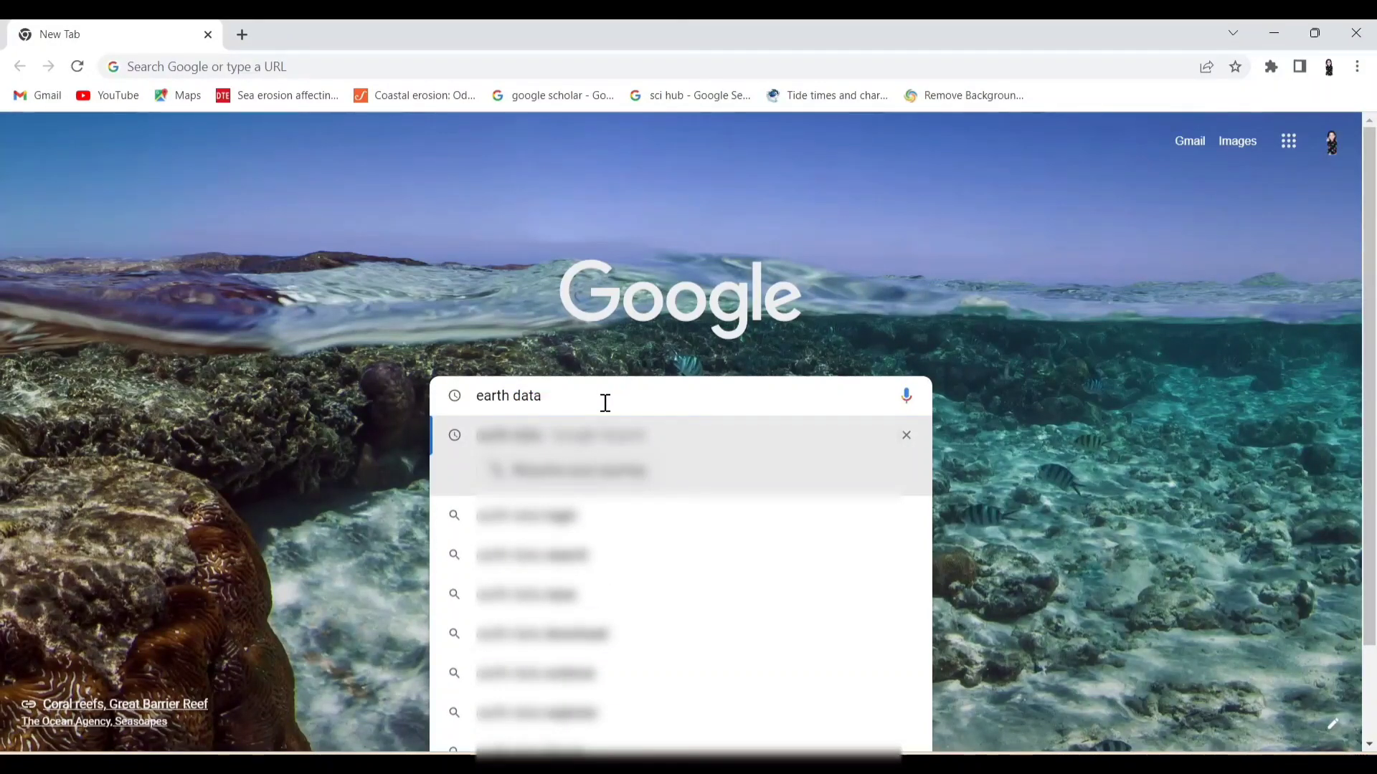
{"action": "key", "text": "Return"}
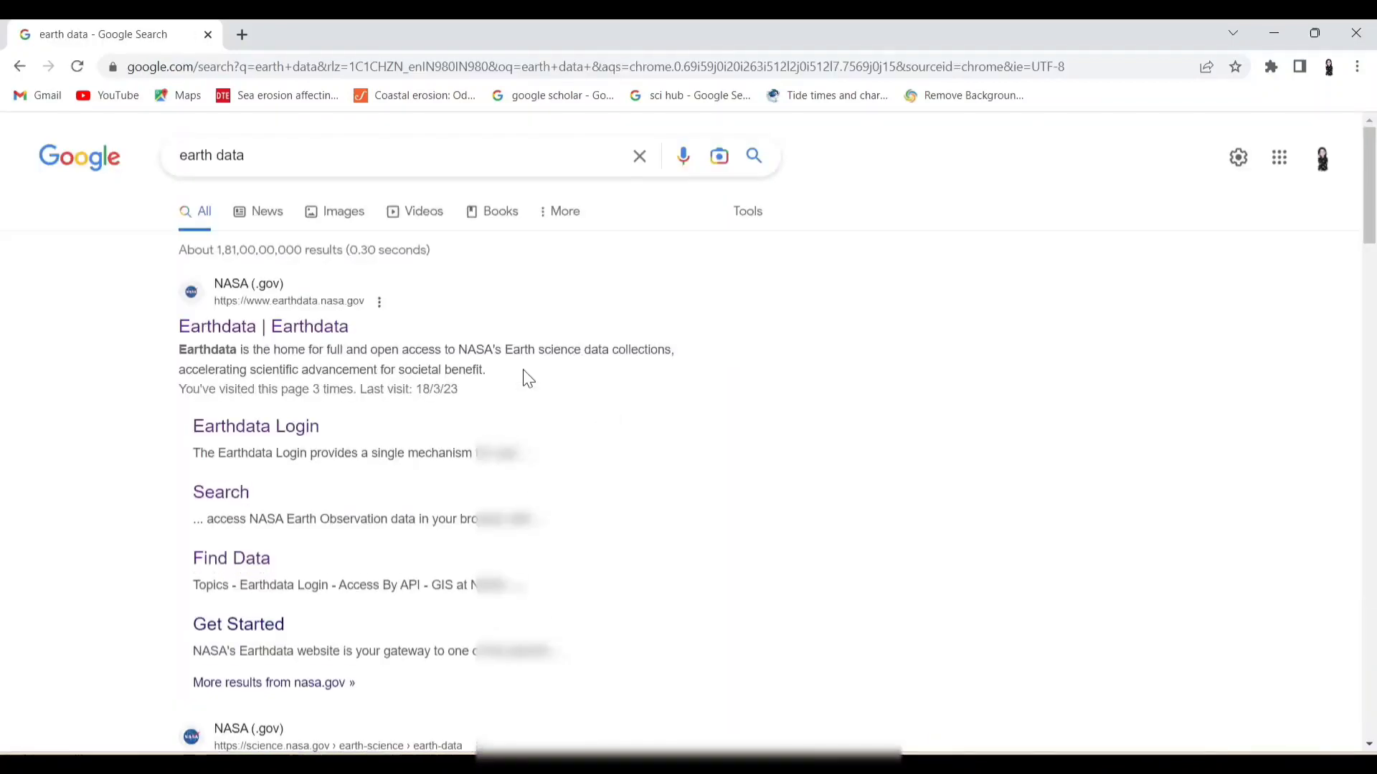
Step: Go from NASA's Earthdata result via Find Data to the Earthdata Search tool
{"action": "left_click", "coordinate": [278, 331]}
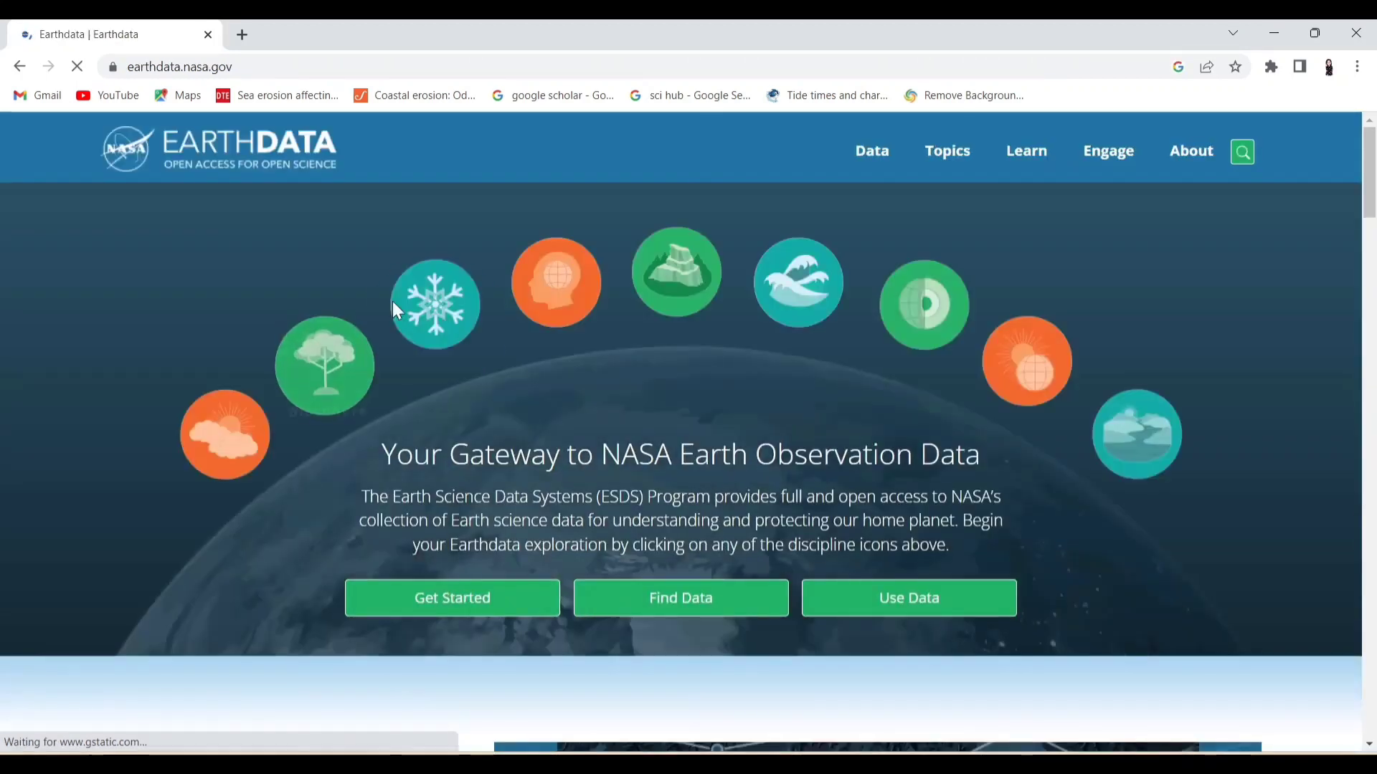
{"action": "left_click", "coordinate": [682, 606]}
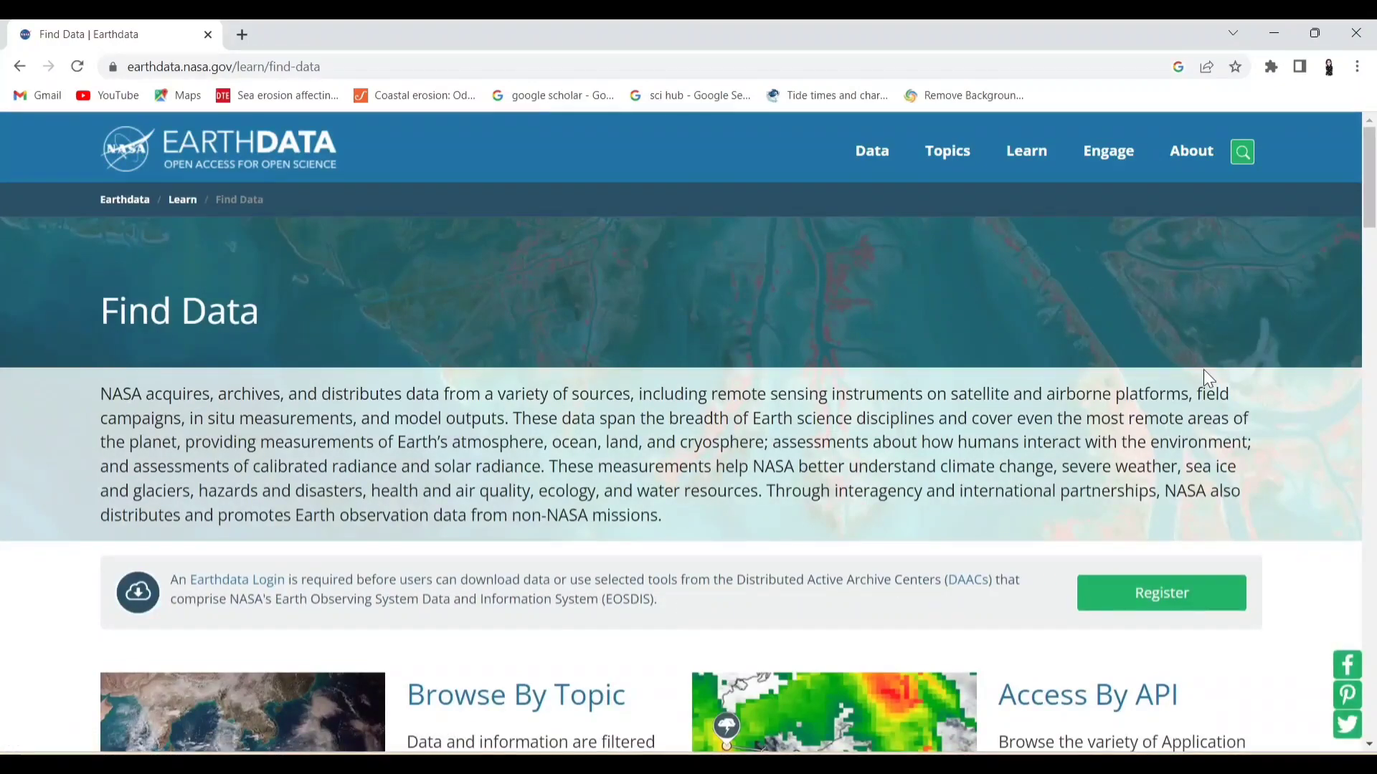
{"action": "scroll", "coordinate": [1370, 205], "scroll_direction": "down", "scroll_amount": 15}
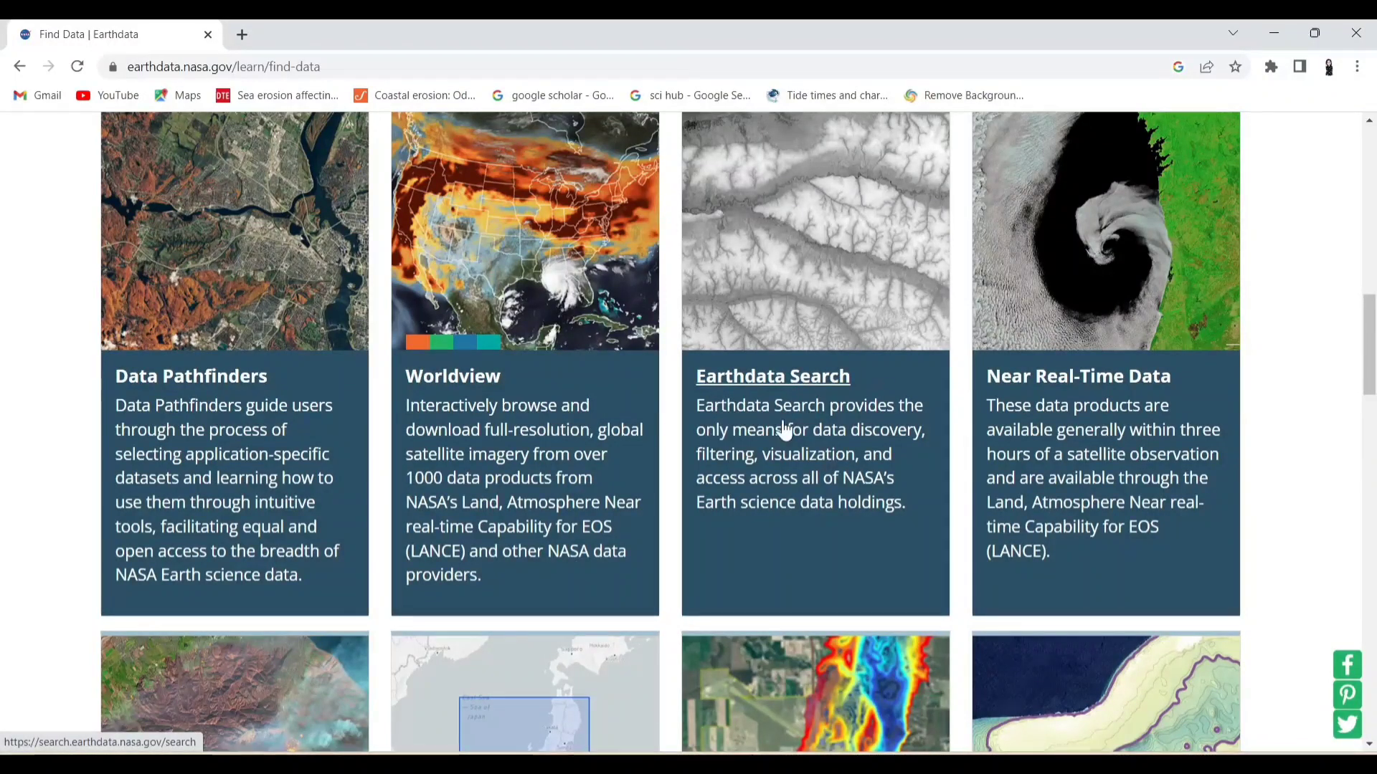
{"action": "left_click", "coordinate": [788, 385]}
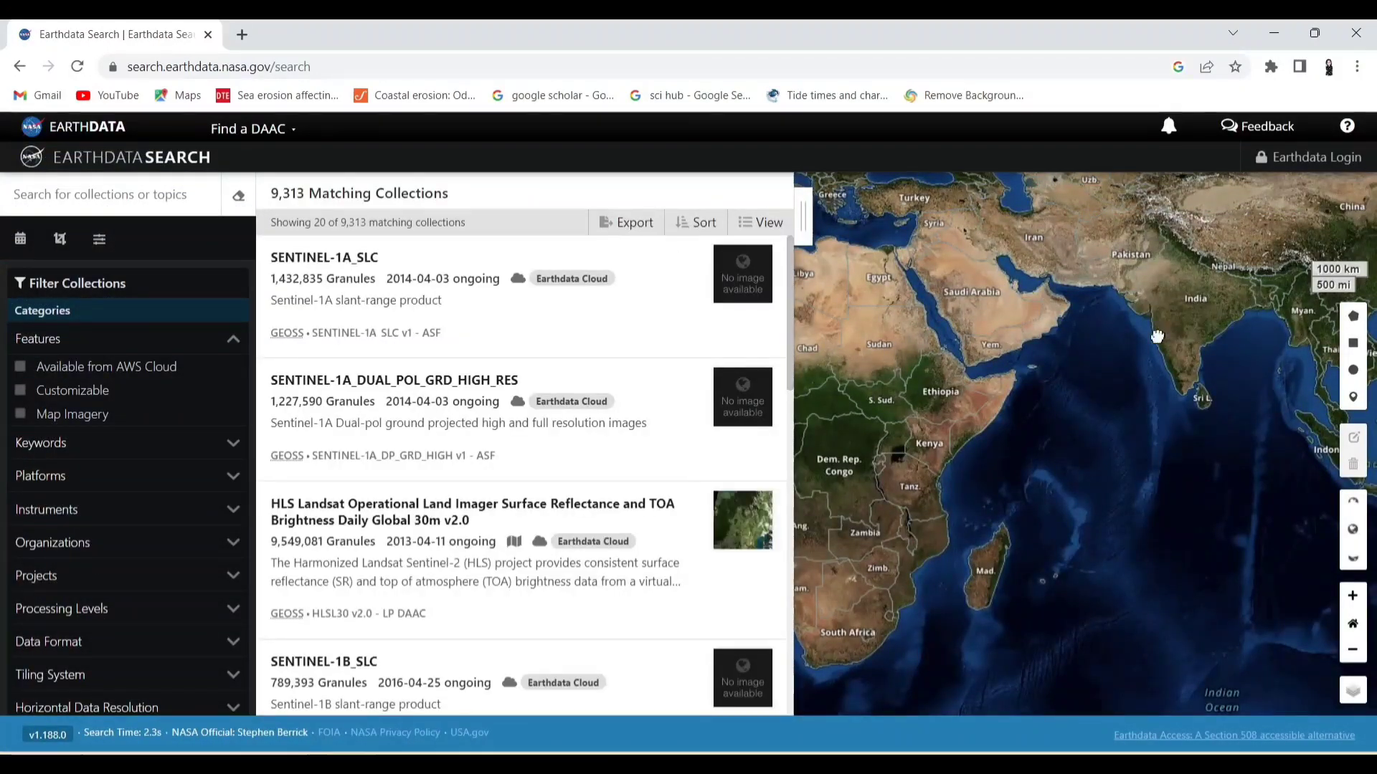
Step: Zoom the map in on Bangladesh and northeast India and start a Rectangle spatial filter
{"action": "left_click_drag", "start_coordinate": [1157, 337], "coordinate": [958, 403]}
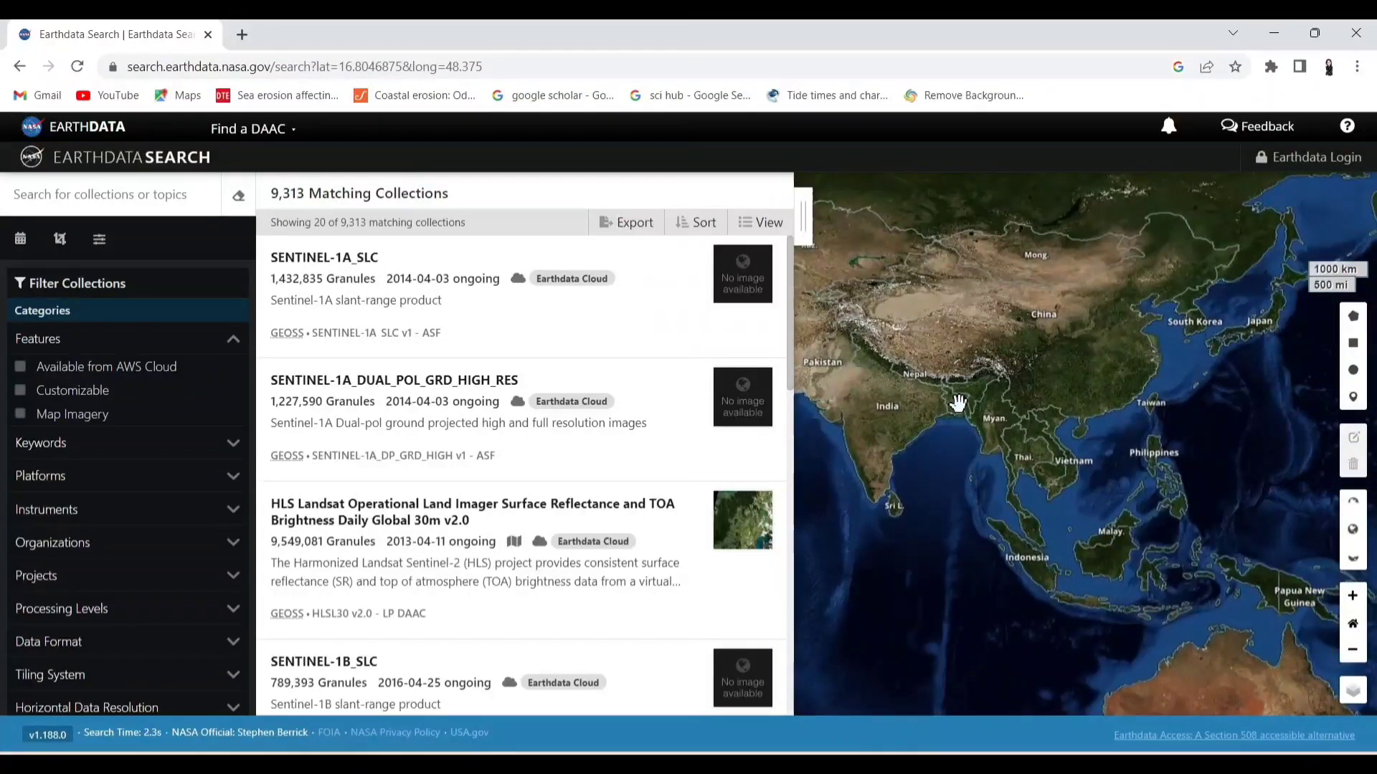
{"action": "left_click", "coordinate": [1353, 597]}
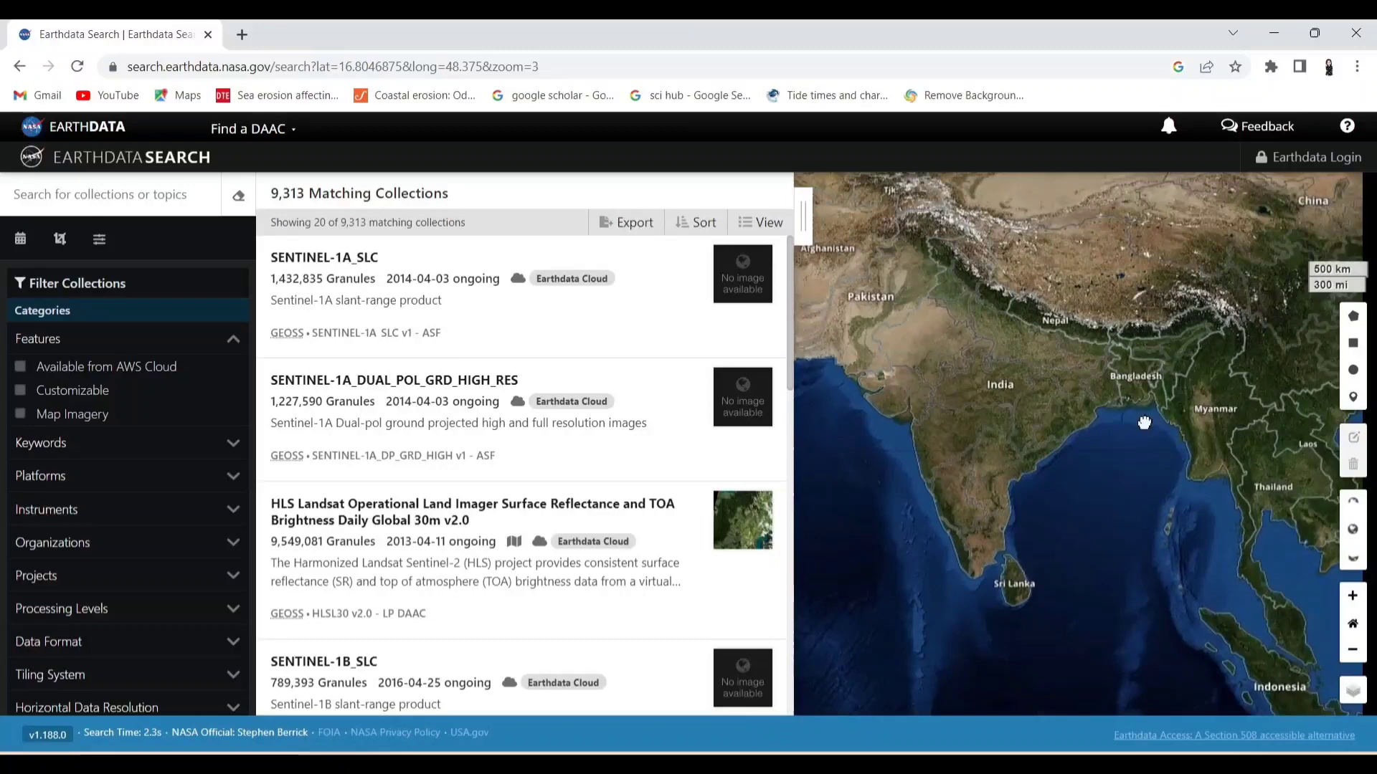
{"action": "left_click_drag", "start_coordinate": [1144, 423], "coordinate": [1018, 463]}
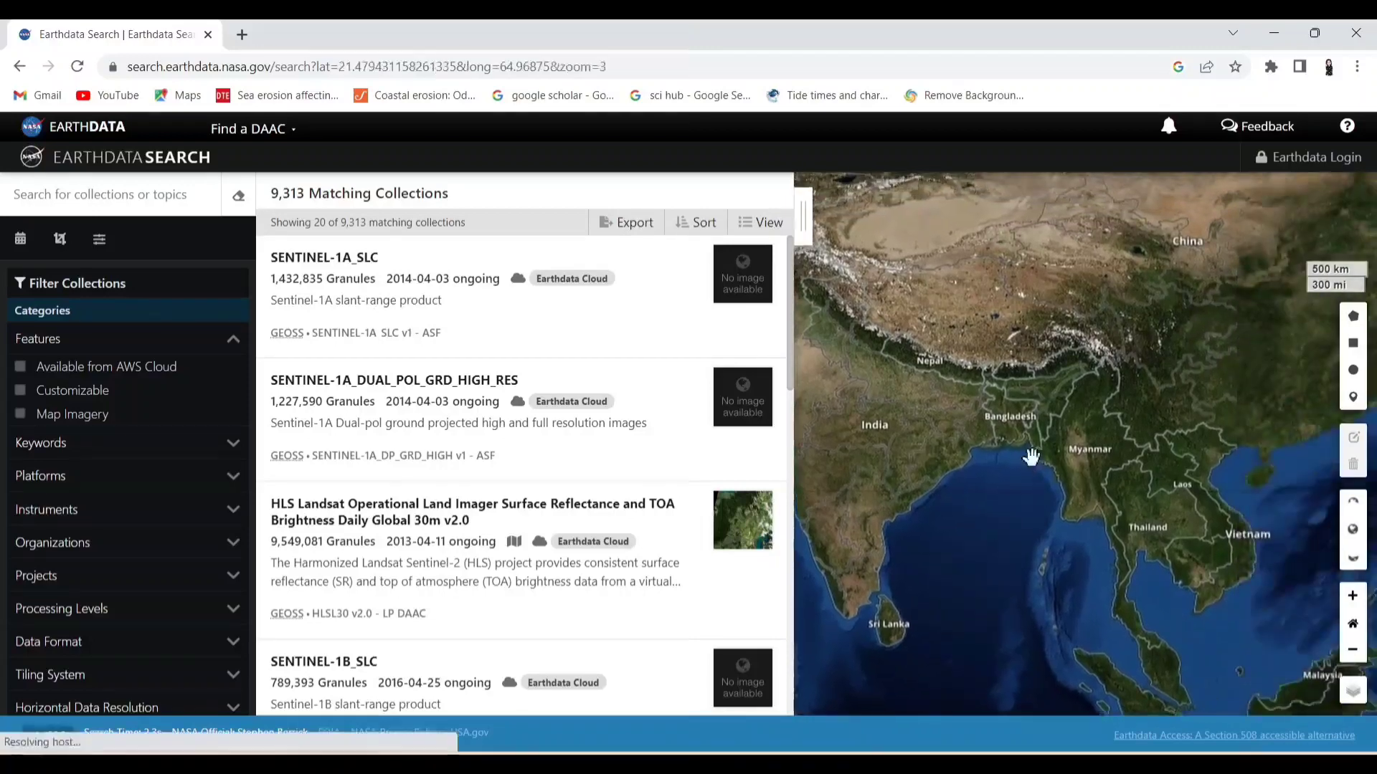
{"action": "left_click", "coordinate": [1353, 602]}
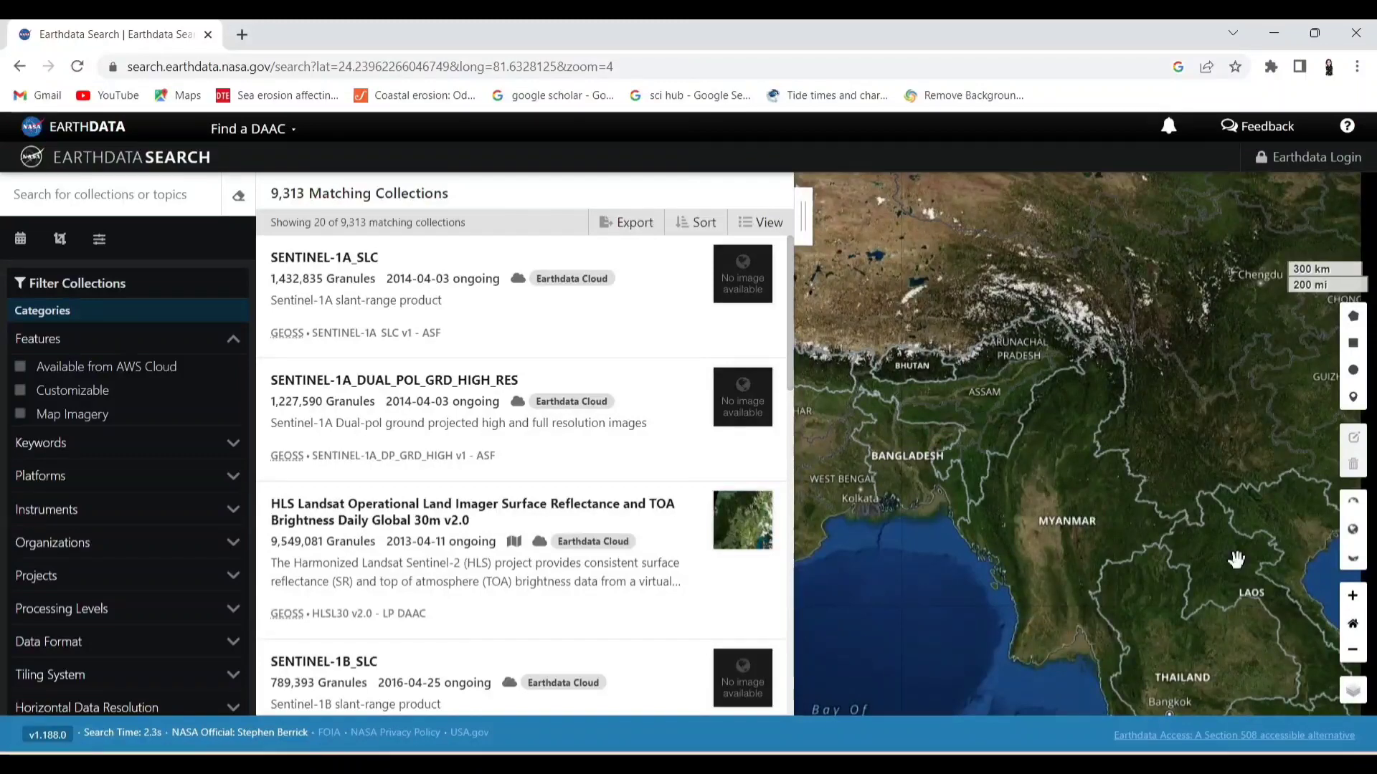
{"action": "left_click", "coordinate": [1354, 599]}
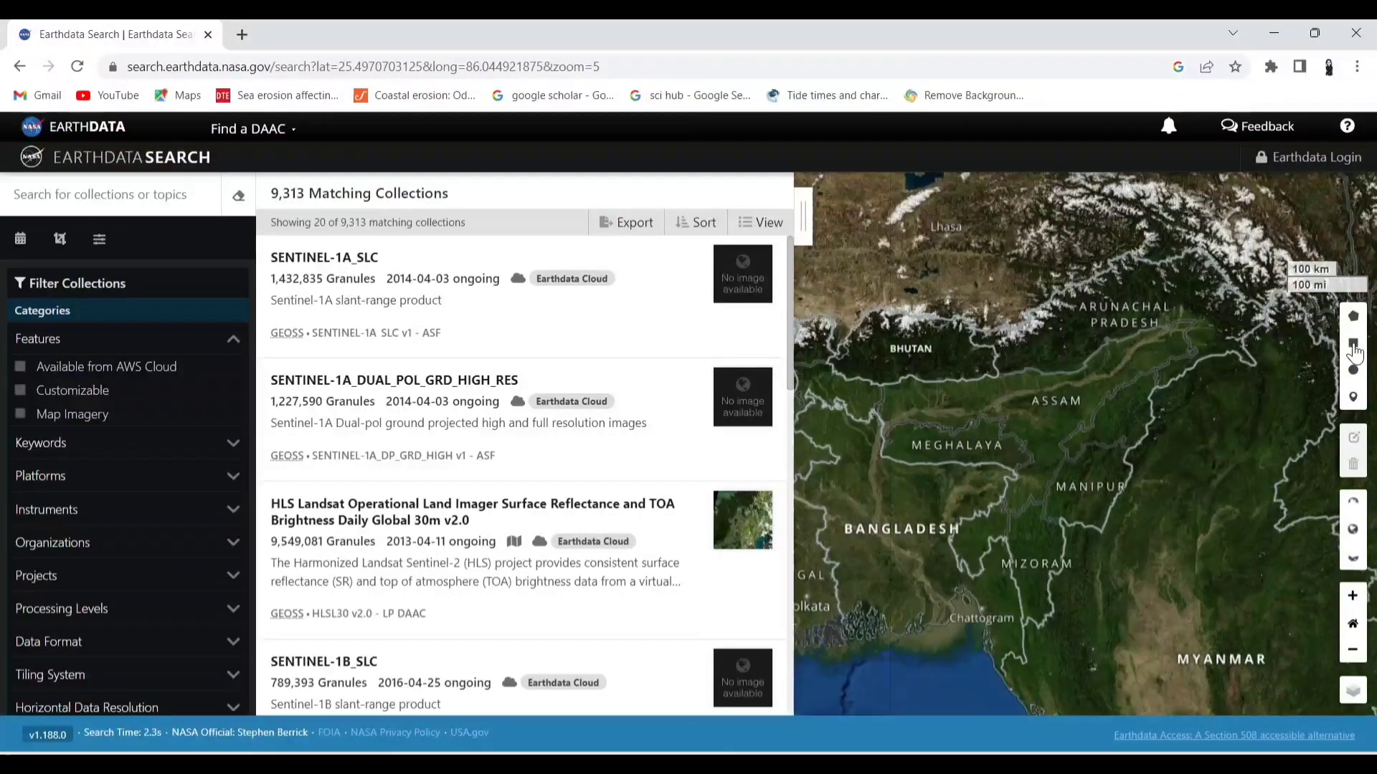
{"action": "left_click", "coordinate": [1353, 343]}
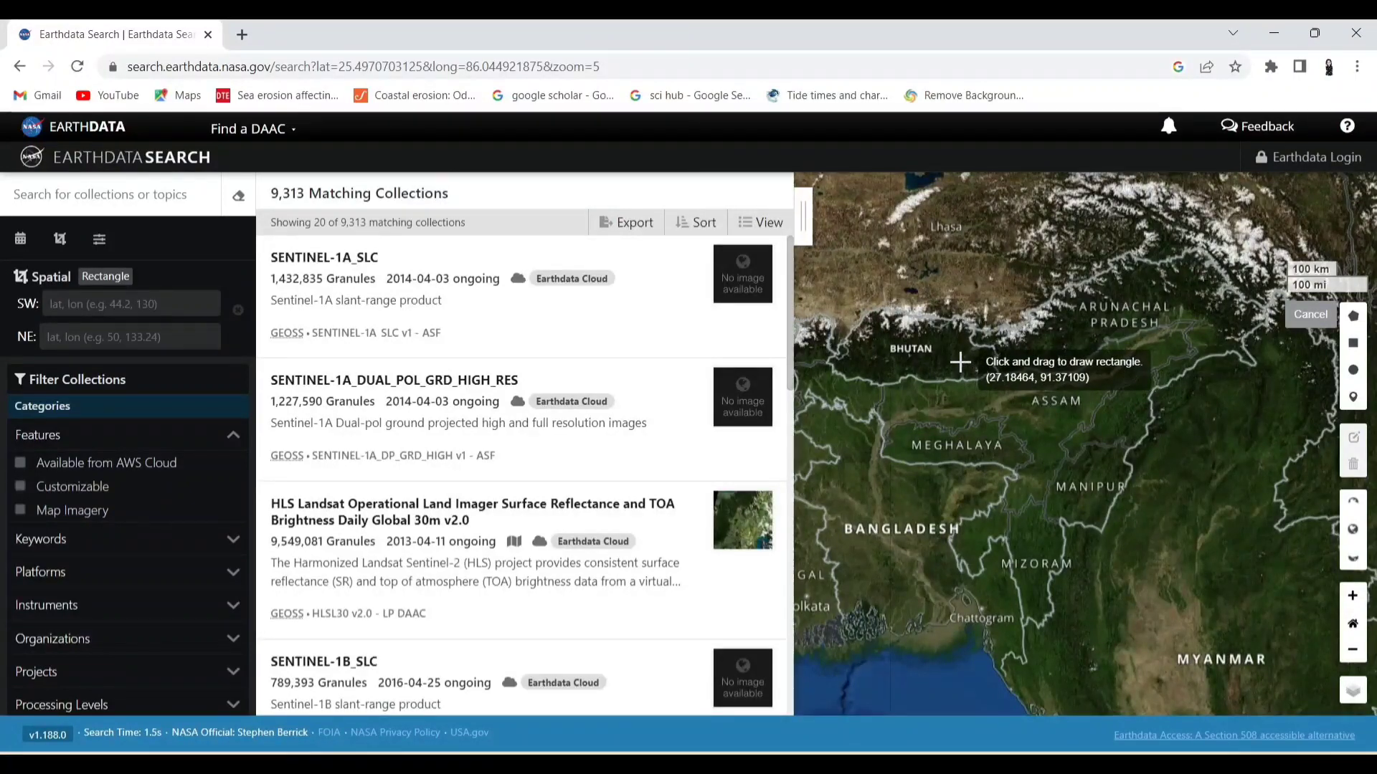
Step: Draw the search rectangle over Assam–Manipur and filter to the ASTER instrument, leaving 34 collections
{"action": "mouse_move", "coordinate": [960, 363]}
{"action": "left_mouse_down"}
{"action": "mouse_move", "coordinate": [1163, 356]}
{"action": "mouse_move", "coordinate": [1162, 317]}
{"action": "mouse_move", "coordinate": [1157, 601]}
{"action": "mouse_move", "coordinate": [1222, 595]}
{"action": "mouse_move", "coordinate": [1201, 624]}
{"action": "mouse_move", "coordinate": [1237, 604]}
{"action": "mouse_move", "coordinate": [1248, 618]}
{"action": "left_mouse_up"}
{"action": "left_click", "coordinate": [76, 437]}
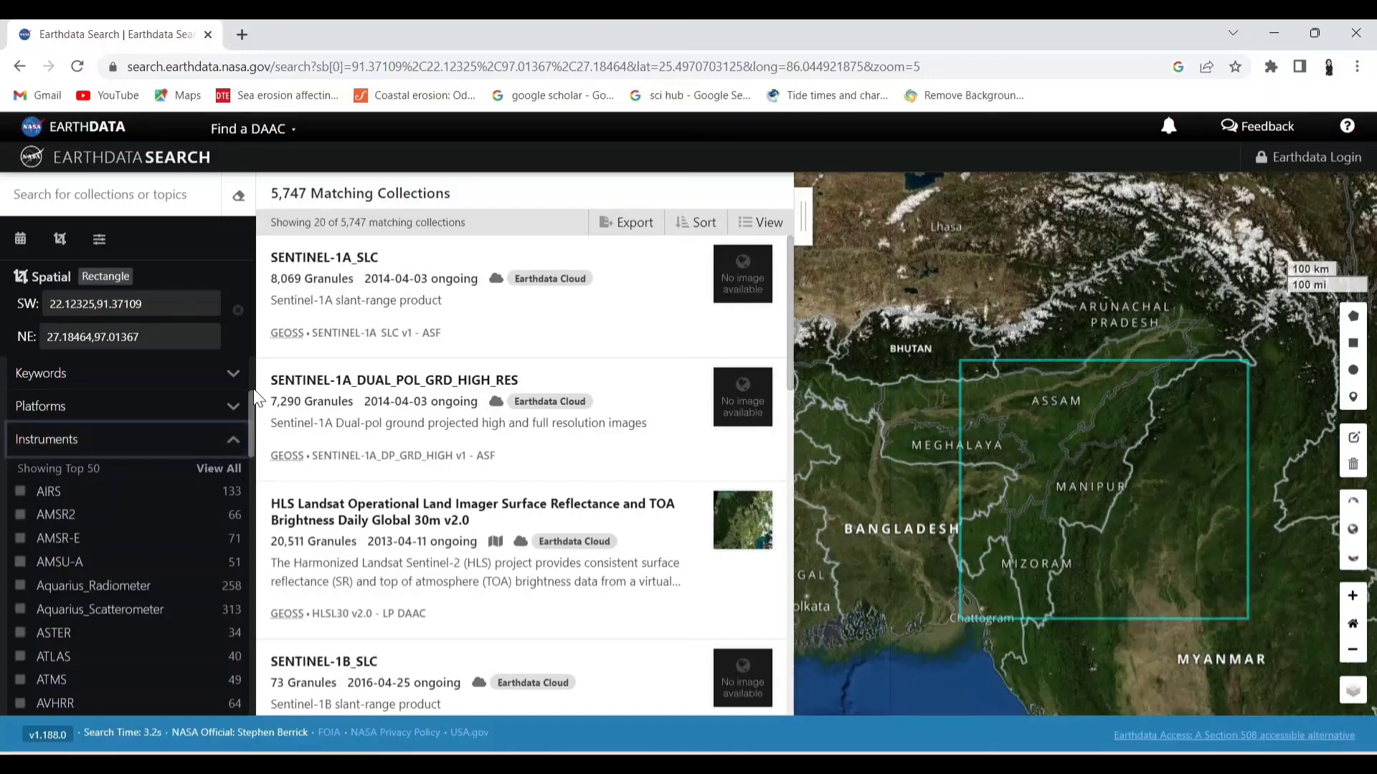
{"action": "left_click_drag", "start_coordinate": [251, 406], "coordinate": [15, 479]}
{"action": "left_click", "coordinate": [18, 479]}
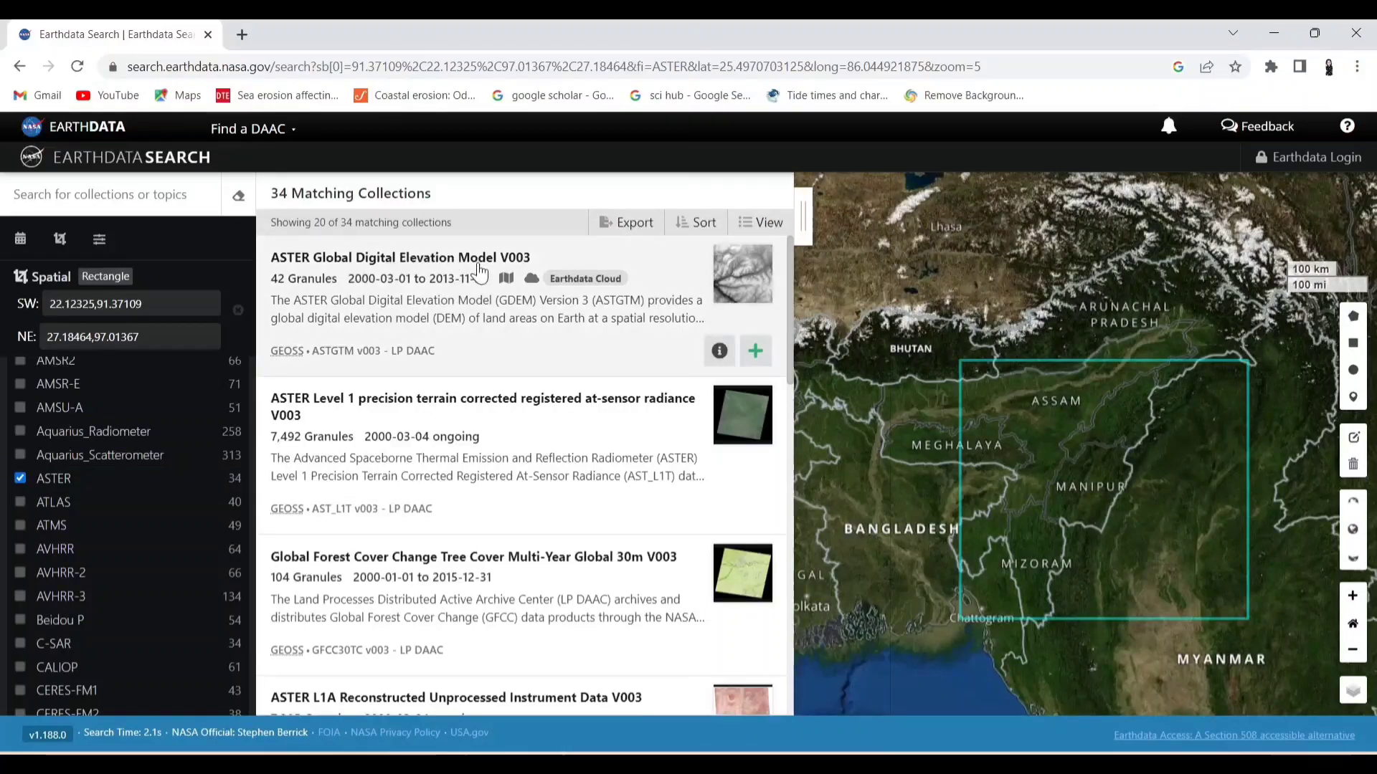
Step: Open the ASTER Global Digital Elevation Model V003 collection to list its 42 granules
{"action": "left_click", "coordinate": [436, 260]}
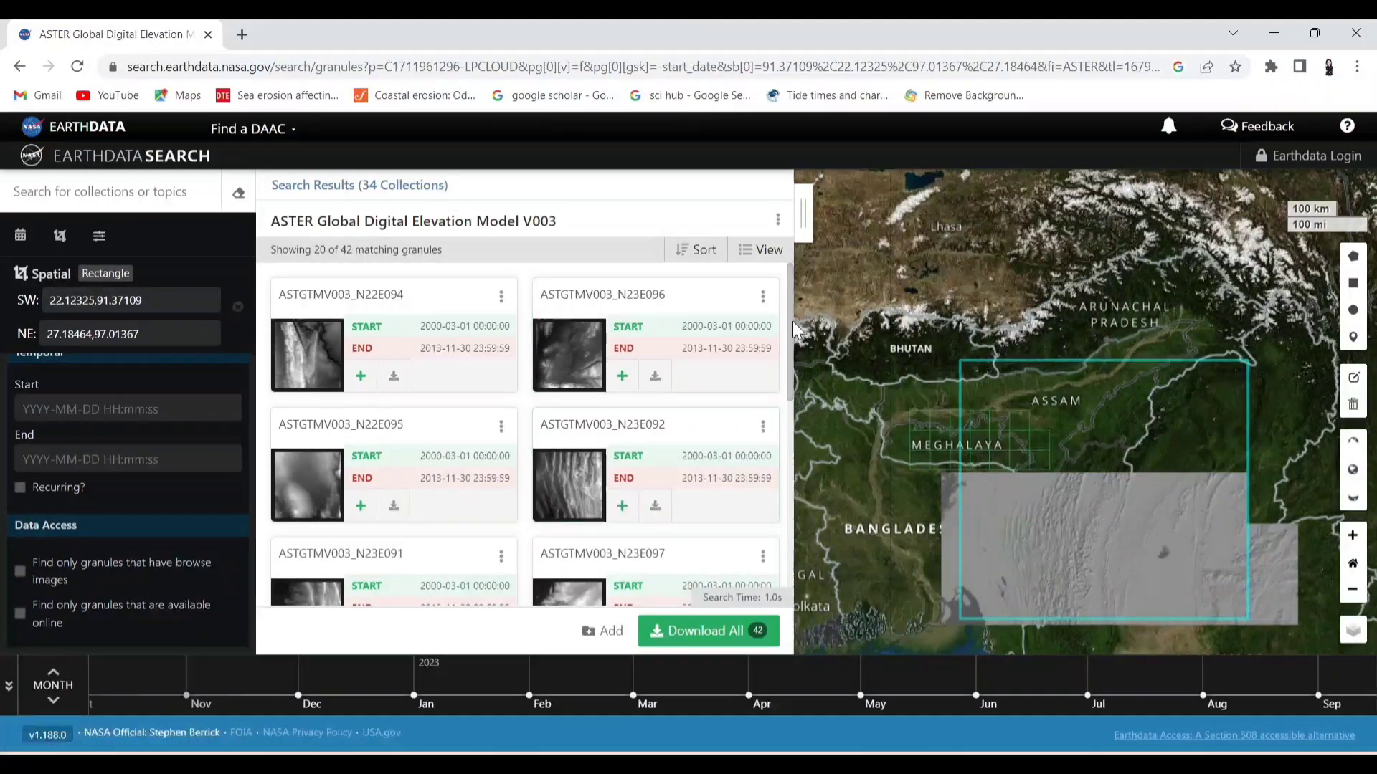
Step: Download the _dem.tif GeoTIFFs for tiles N26E095, N26E094 and N25E094
{"action": "left_click_drag", "start_coordinate": [790, 331], "coordinate": [786, 578]}
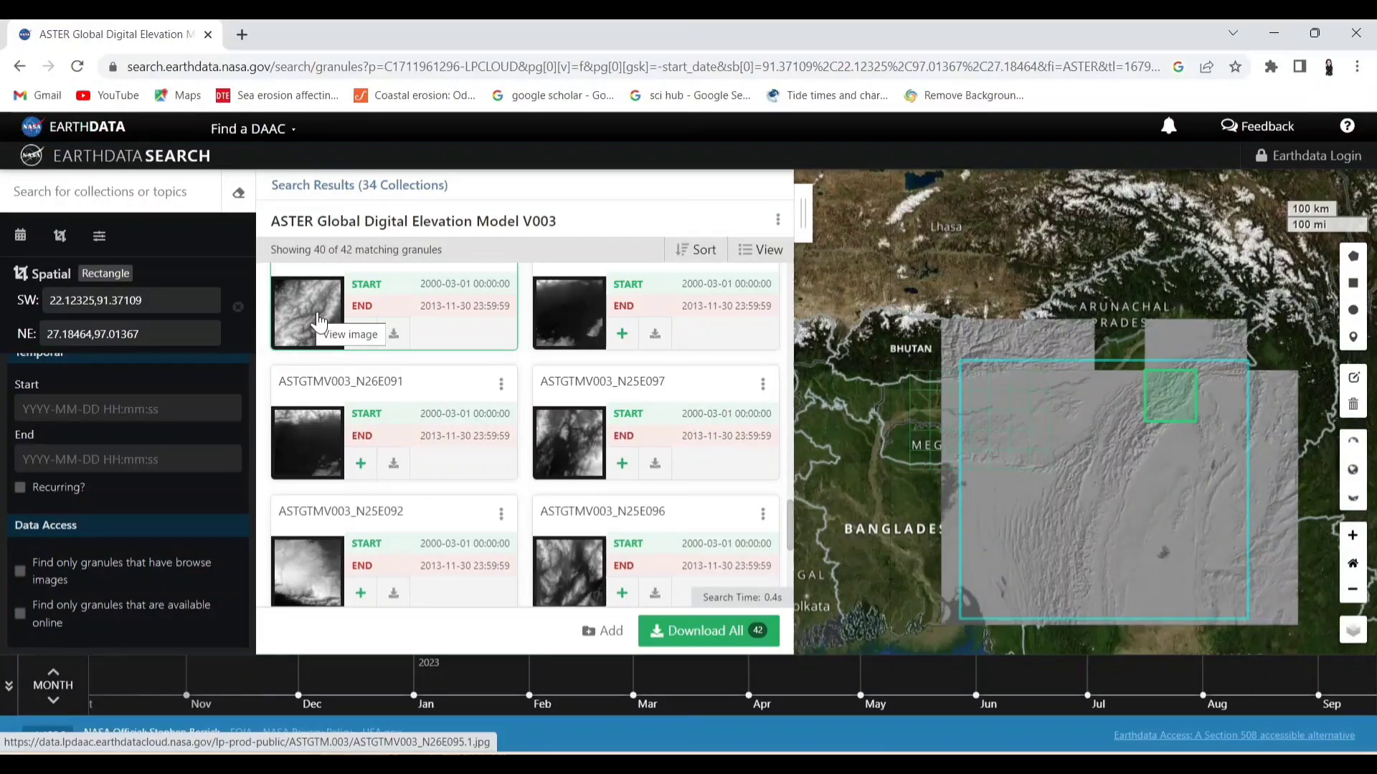
{"action": "left_click", "coordinate": [396, 335]}
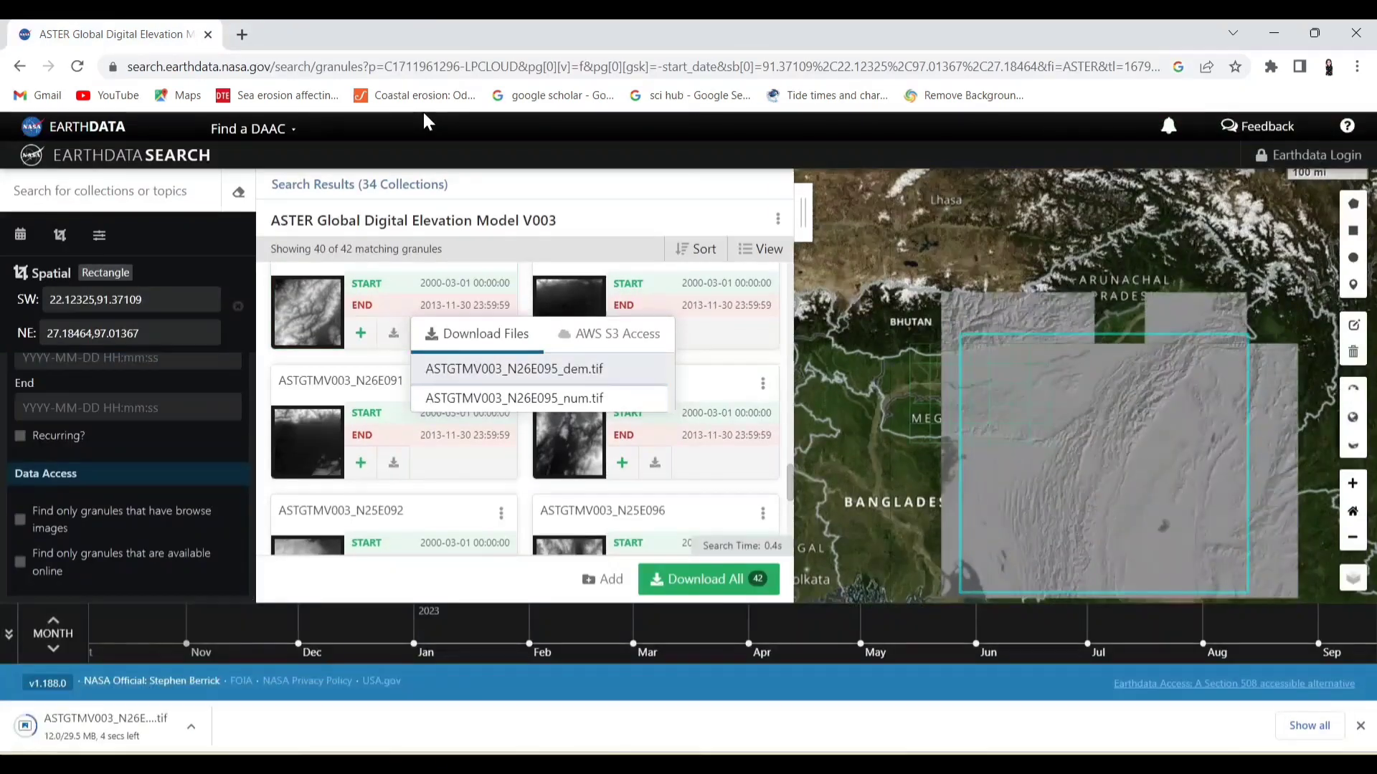
{"action": "scroll", "coordinate": [646, 323], "scroll_direction": "down", "scroll_amount": 3}
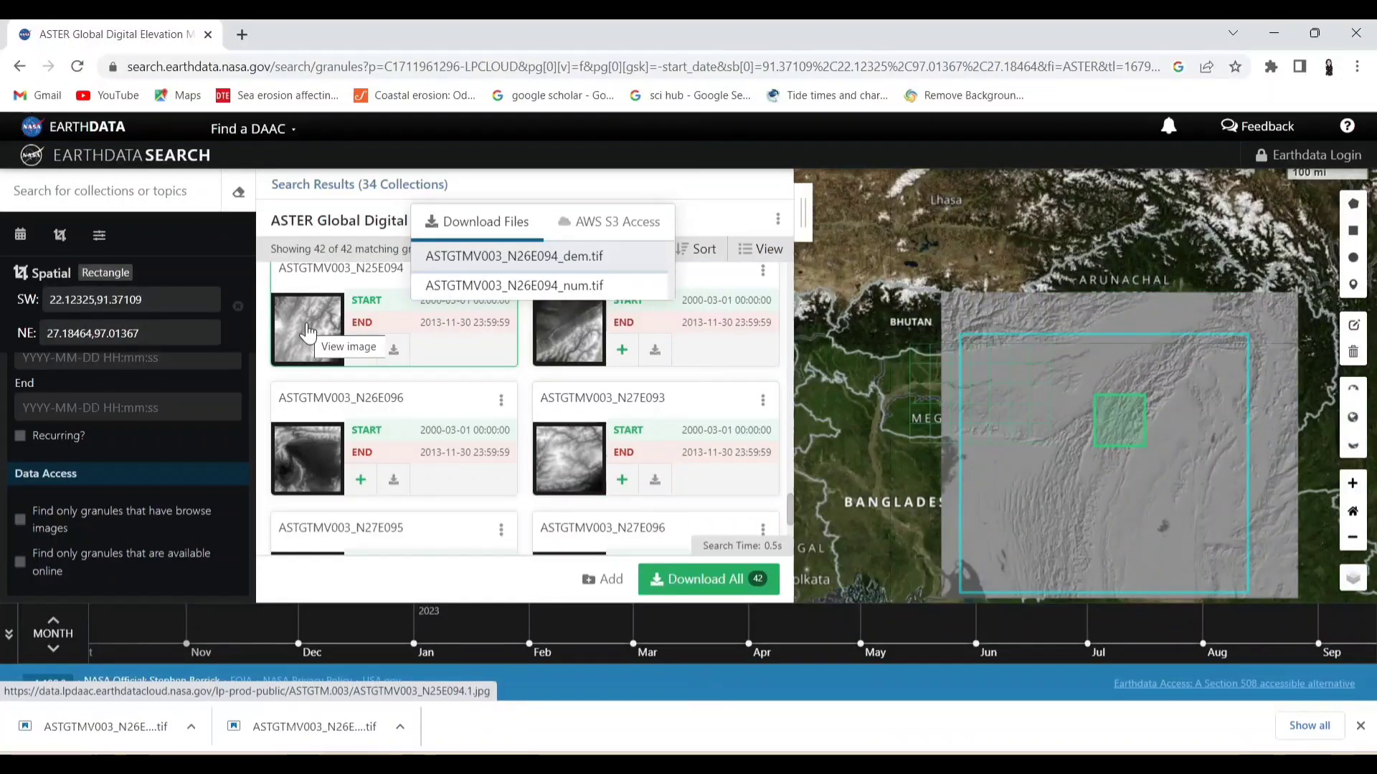
{"action": "left_click", "coordinate": [393, 350]}
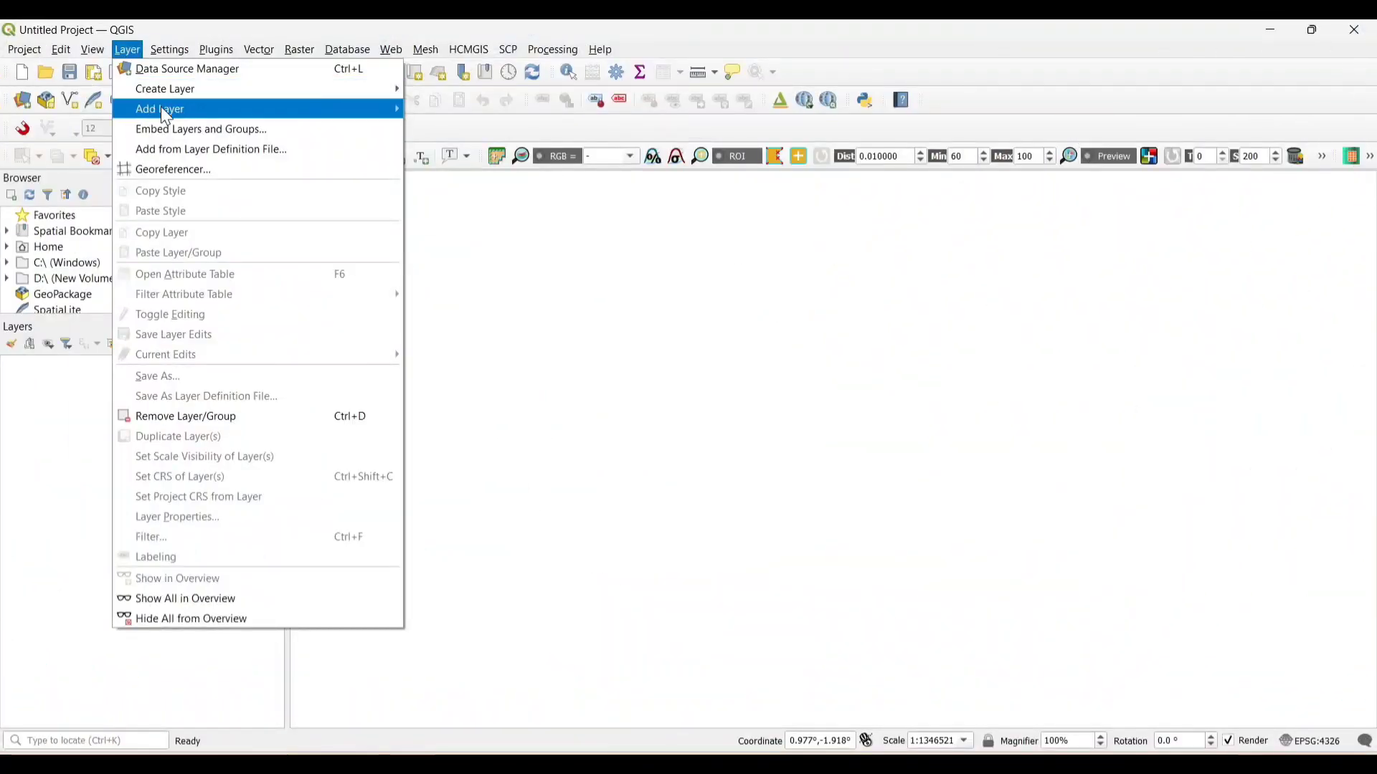
Step: In Add Raster Layer, choose the N27E097, N25E094, N26E094 and N26E095 _dem files from Downloads
{"action": "mouse_move", "coordinate": [162, 110]}
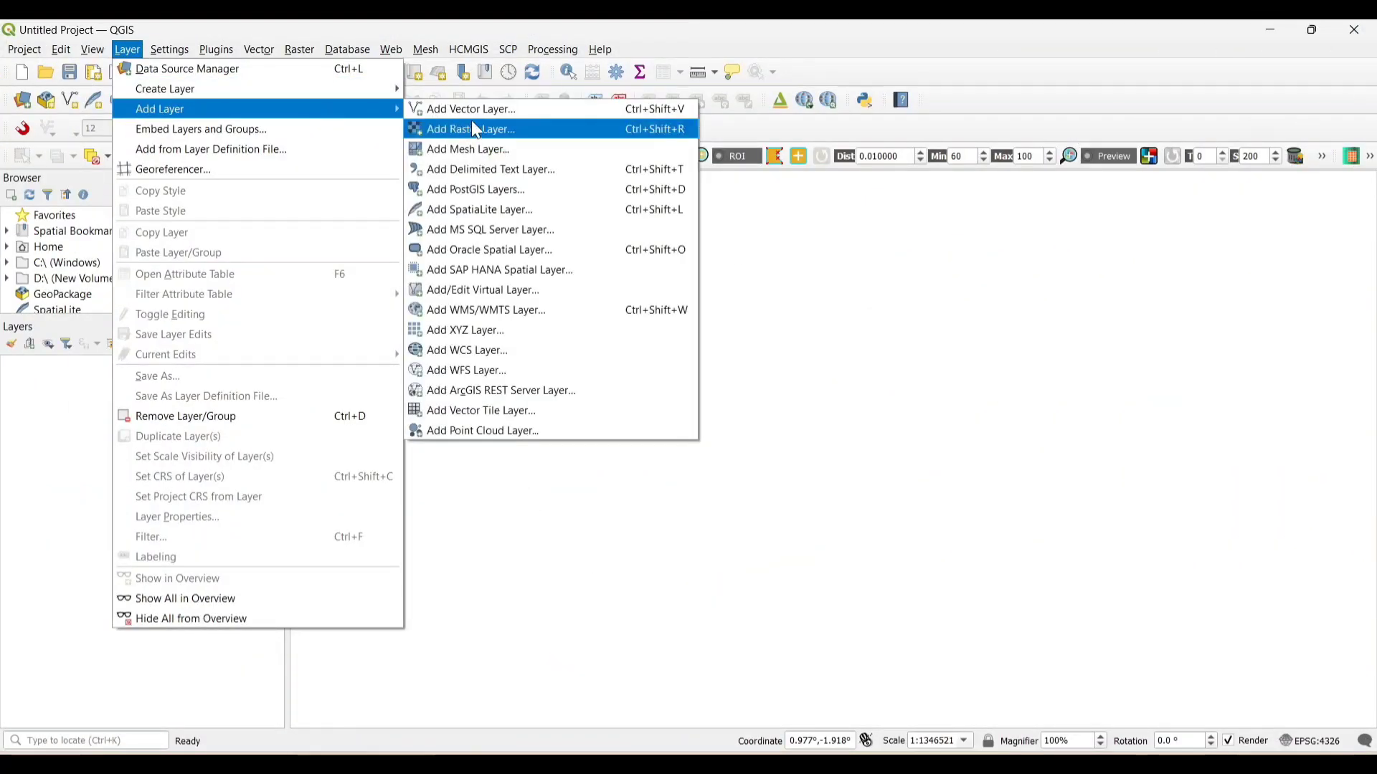
{"action": "left_click", "coordinate": [512, 134]}
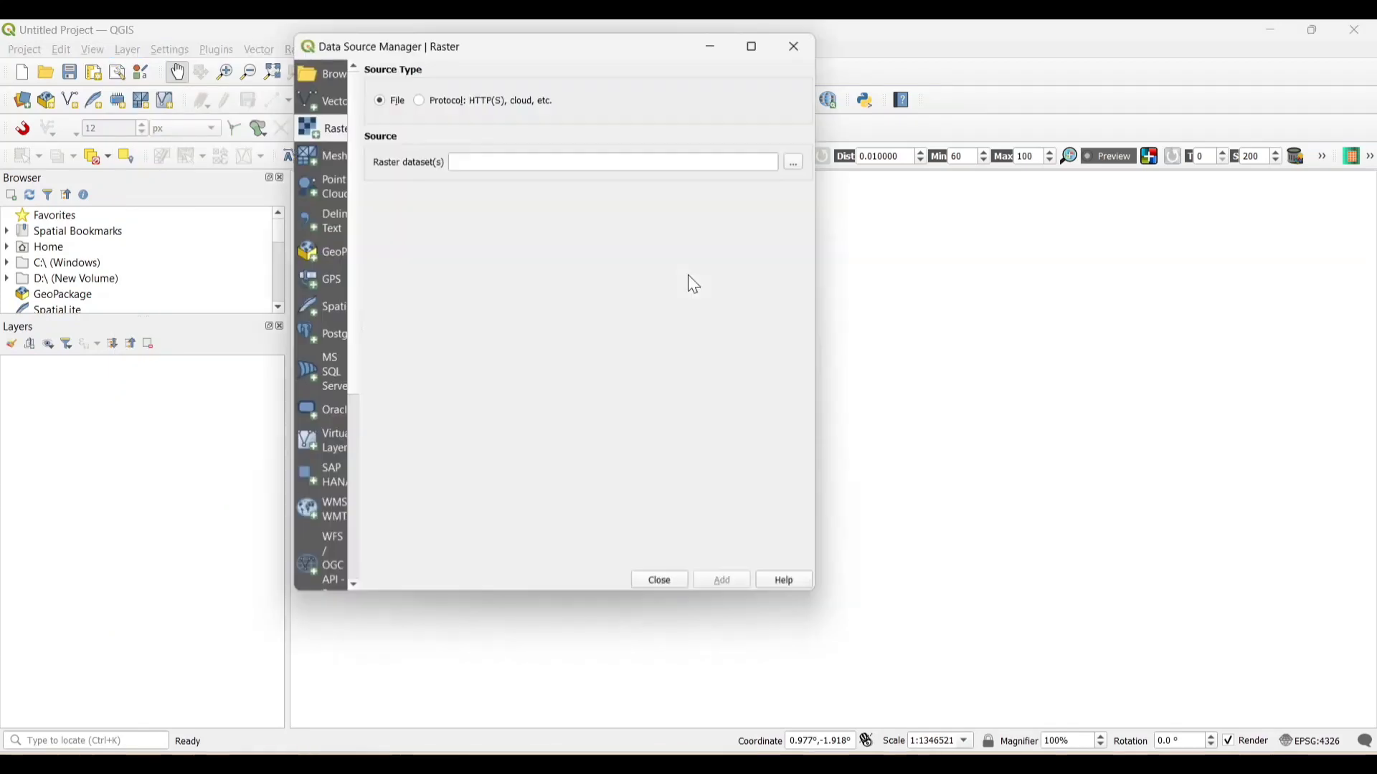
{"action": "left_click", "coordinate": [794, 166]}
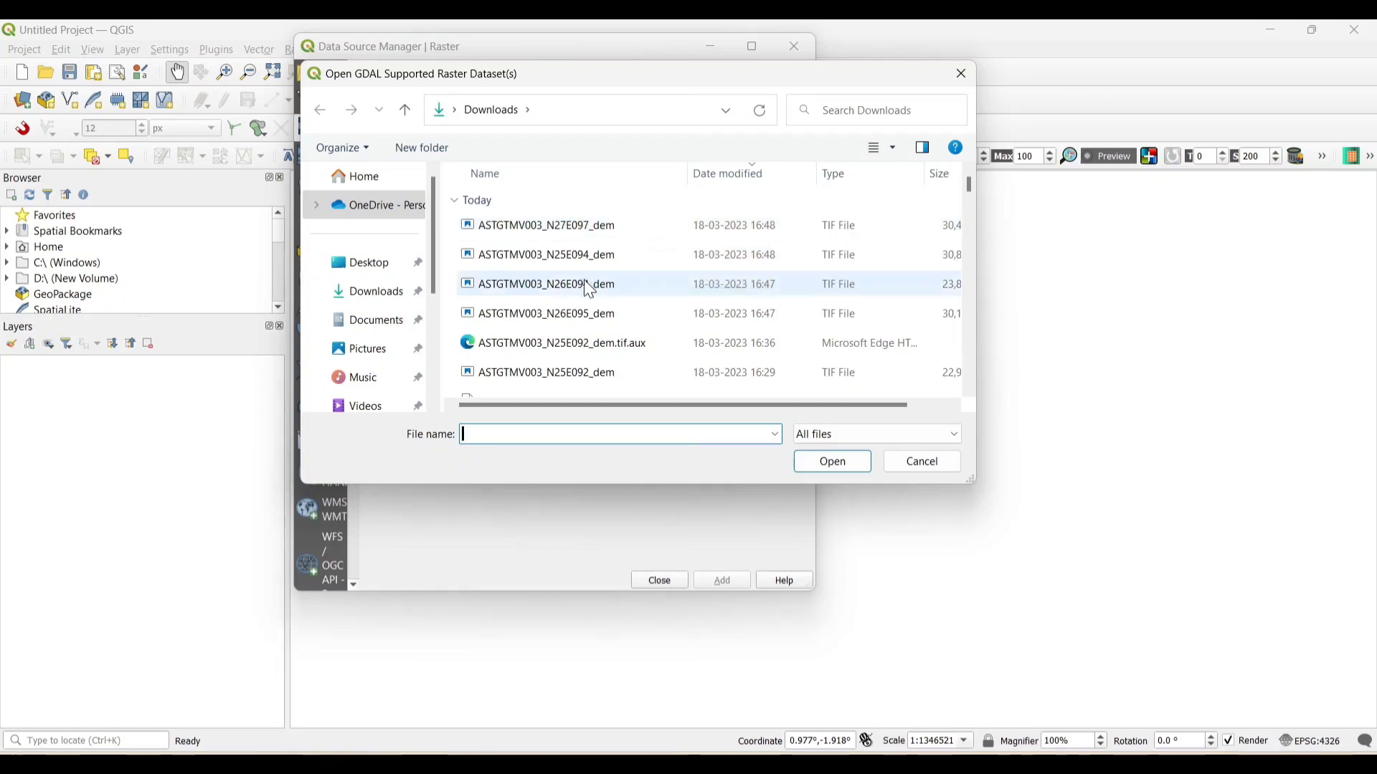
{"action": "left_click", "coordinate": [571, 317]}
{"action": "left_click", "coordinate": [581, 286], "text": "ctrl"}
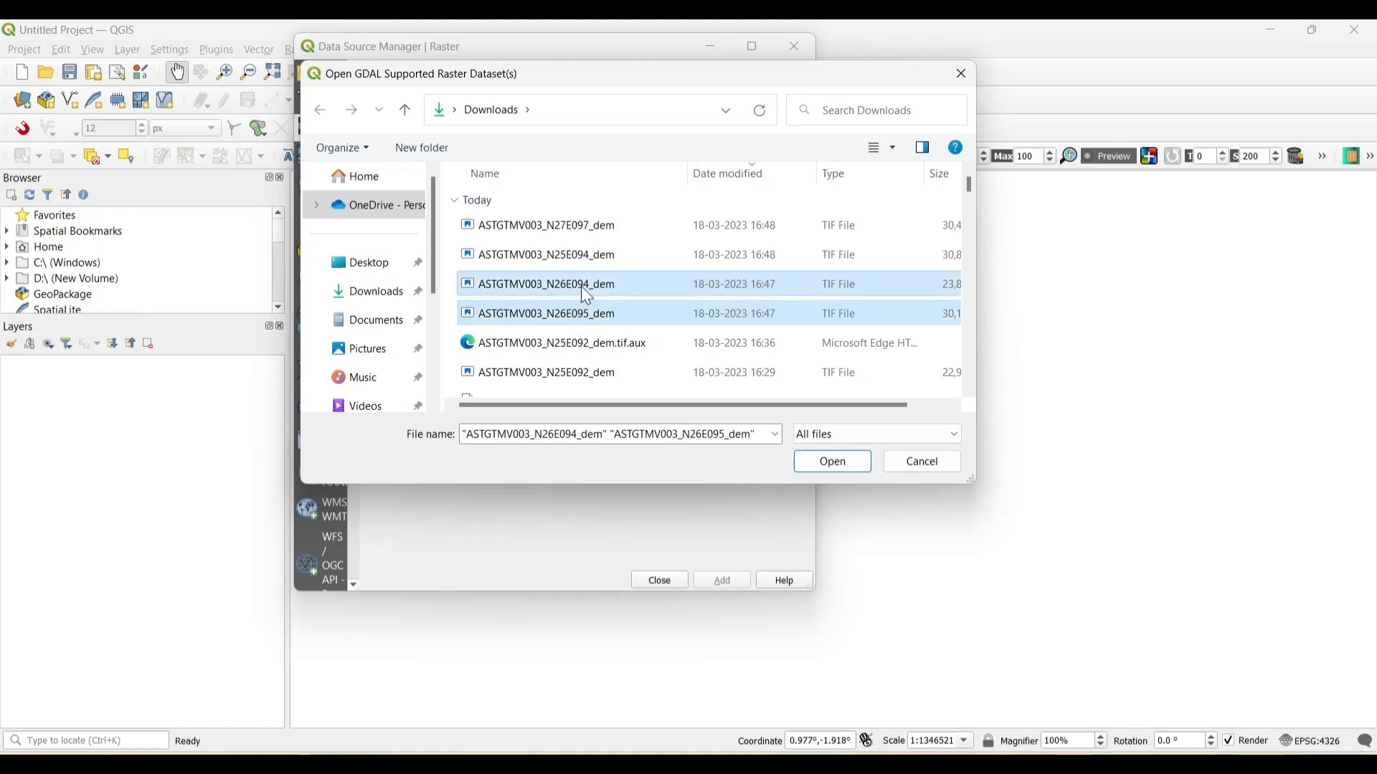
{"action": "left_click", "coordinate": [639, 230]}
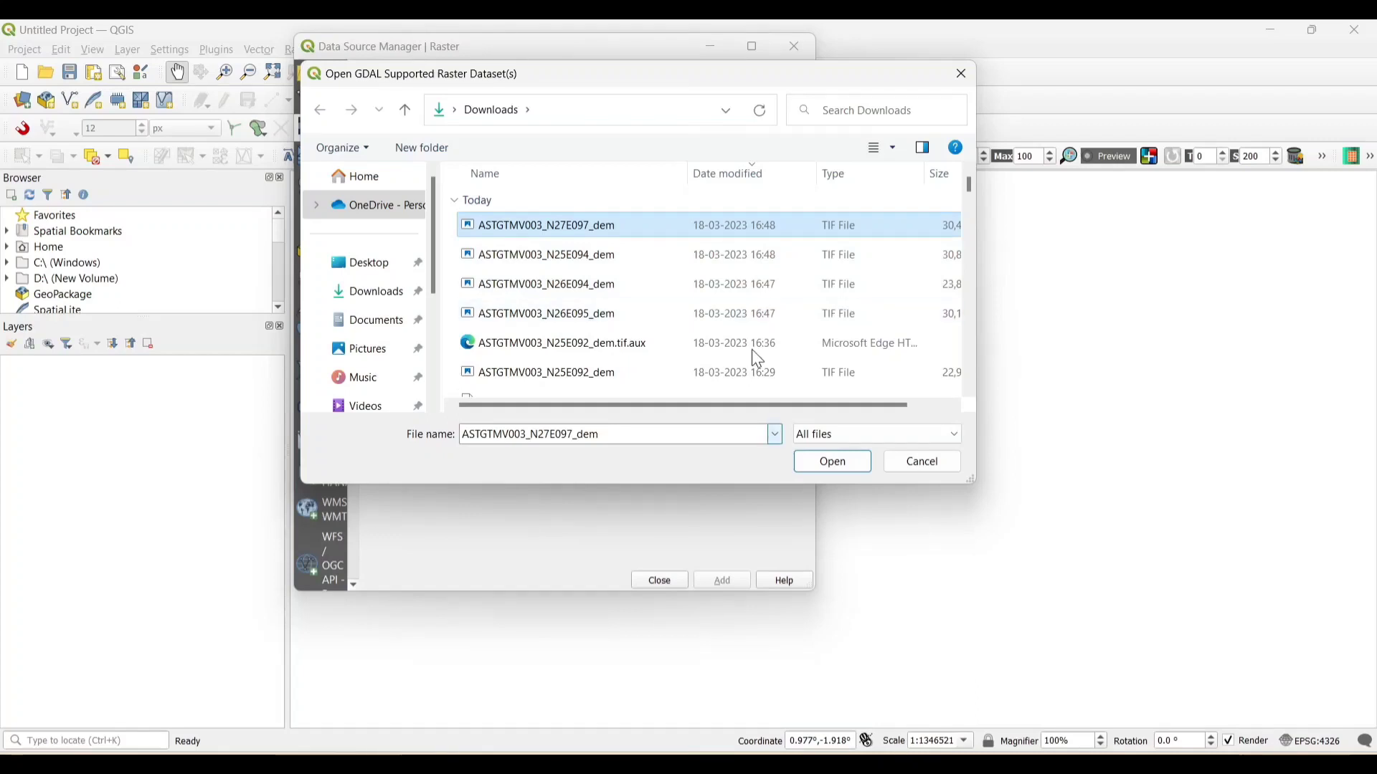
{"action": "left_click", "coordinate": [720, 254], "text": "ctrl"}
{"action": "left_click", "coordinate": [708, 283], "text": "ctrl"}
{"action": "left_click", "coordinate": [693, 314], "text": "ctrl"}
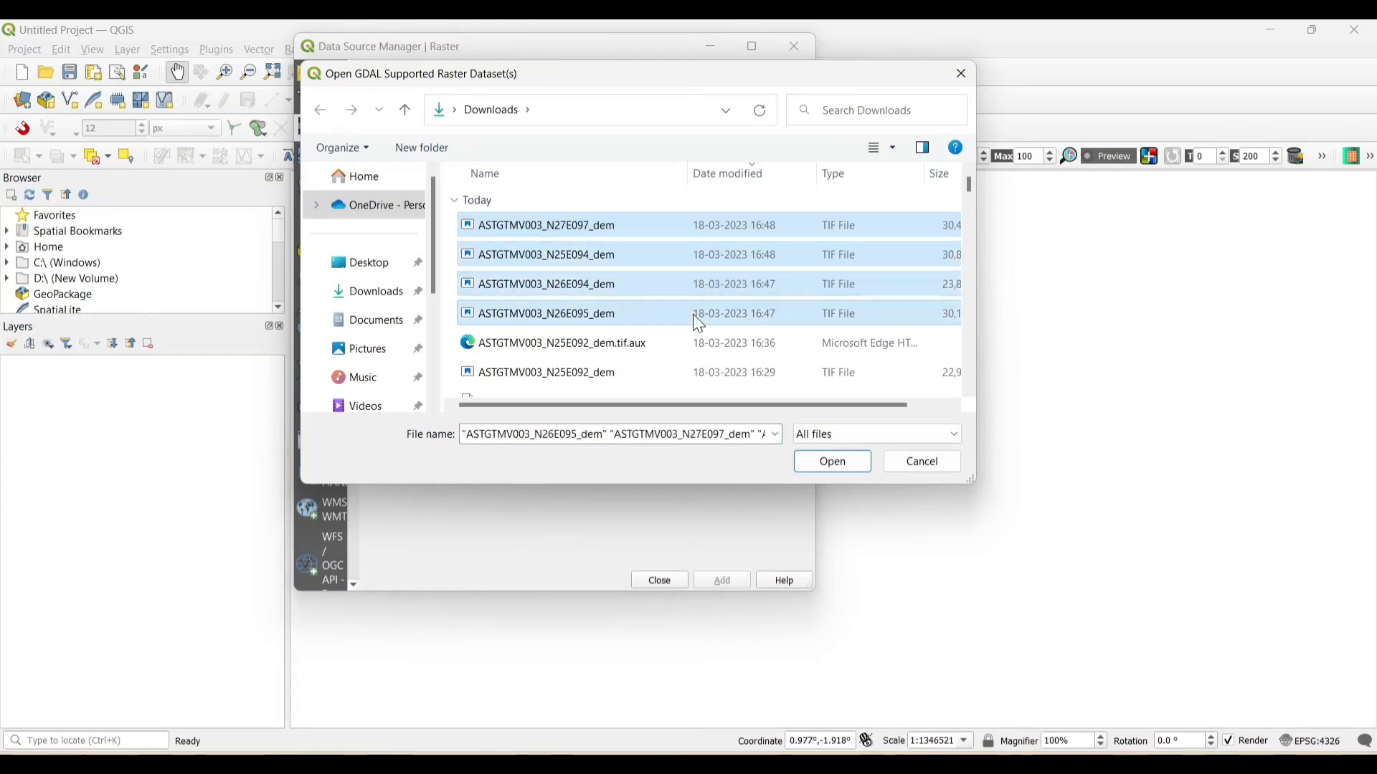
{"action": "left_click", "coordinate": [838, 464]}
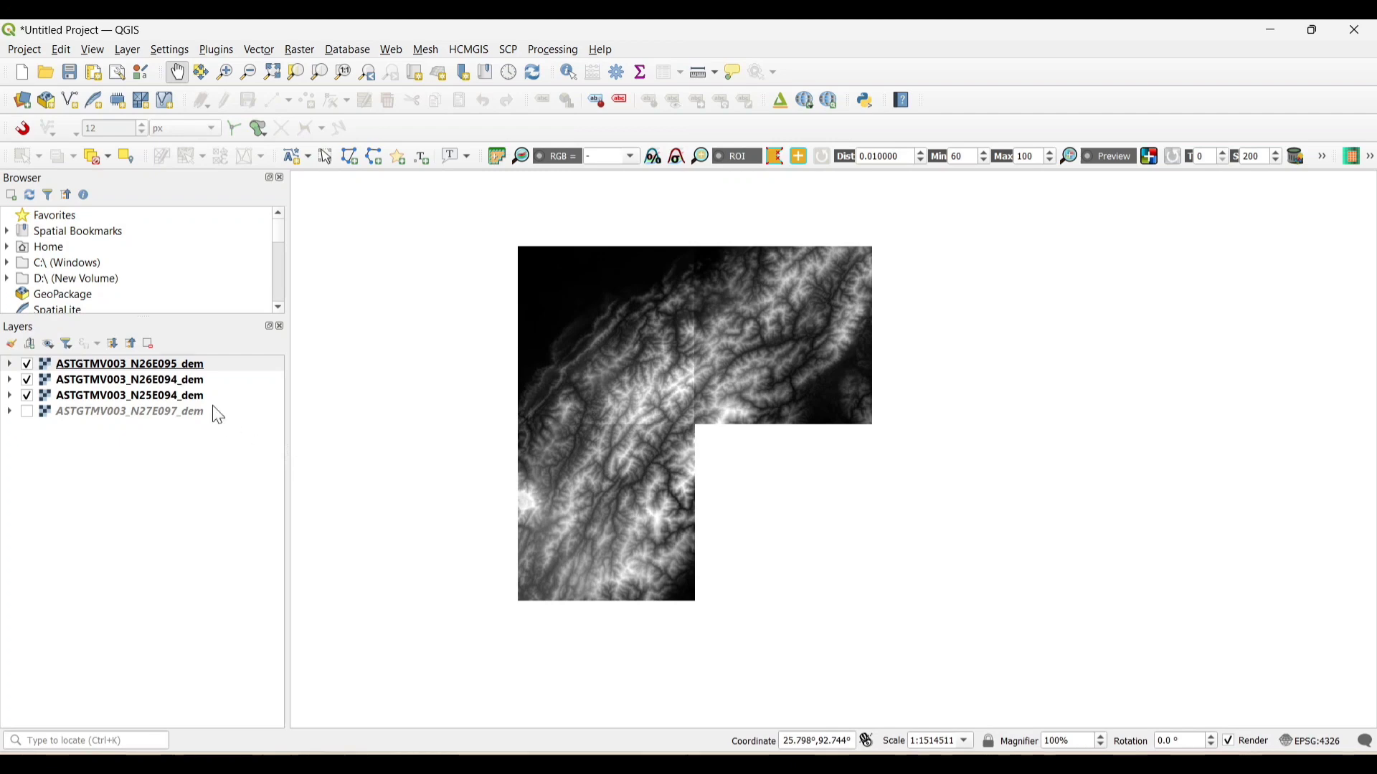
Step: Zoom the map to the three checked DEM layers N26E095, N26E094 and N25E094
{"action": "left_click", "coordinate": [191, 364]}
{"action": "left_click", "coordinate": [170, 396], "text": "shift"}
{"action": "right_click", "coordinate": [171, 396]}
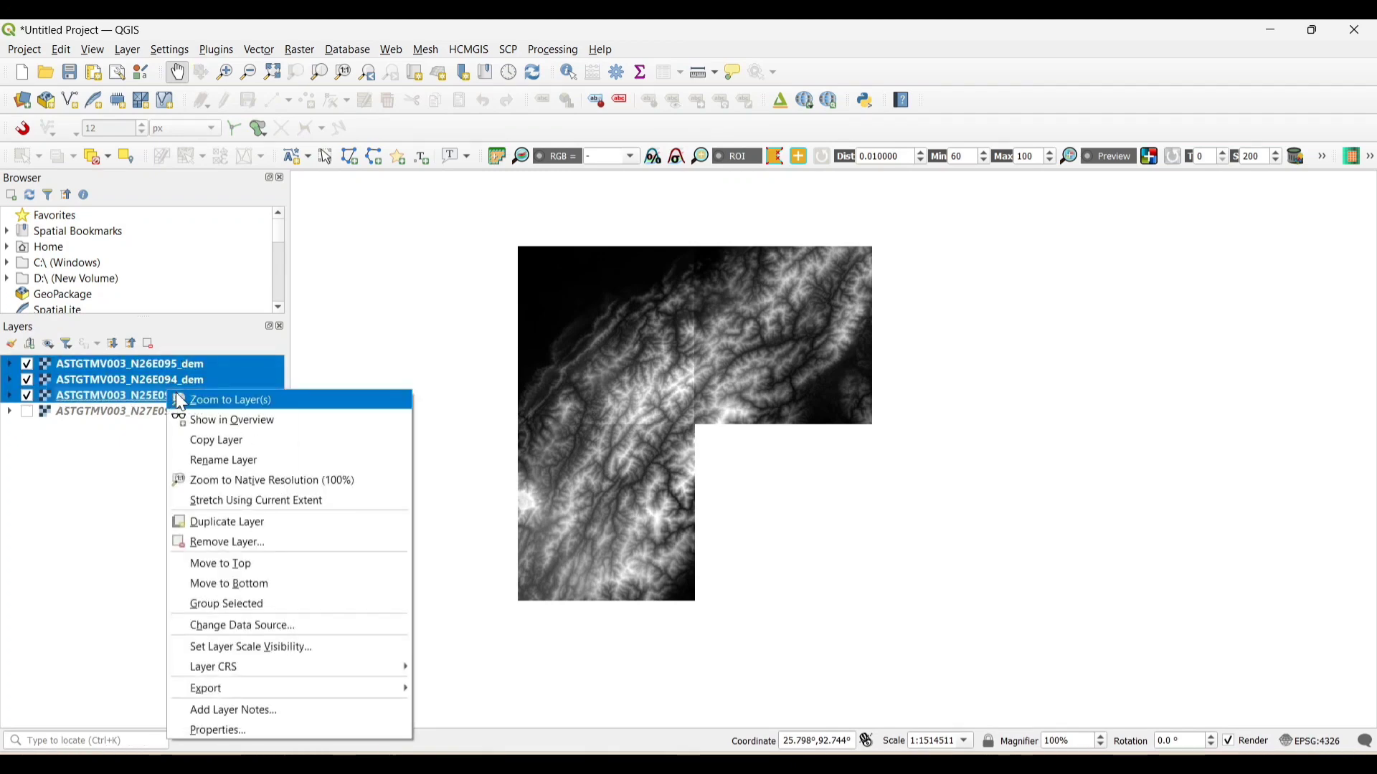
{"action": "left_click", "coordinate": [184, 399]}
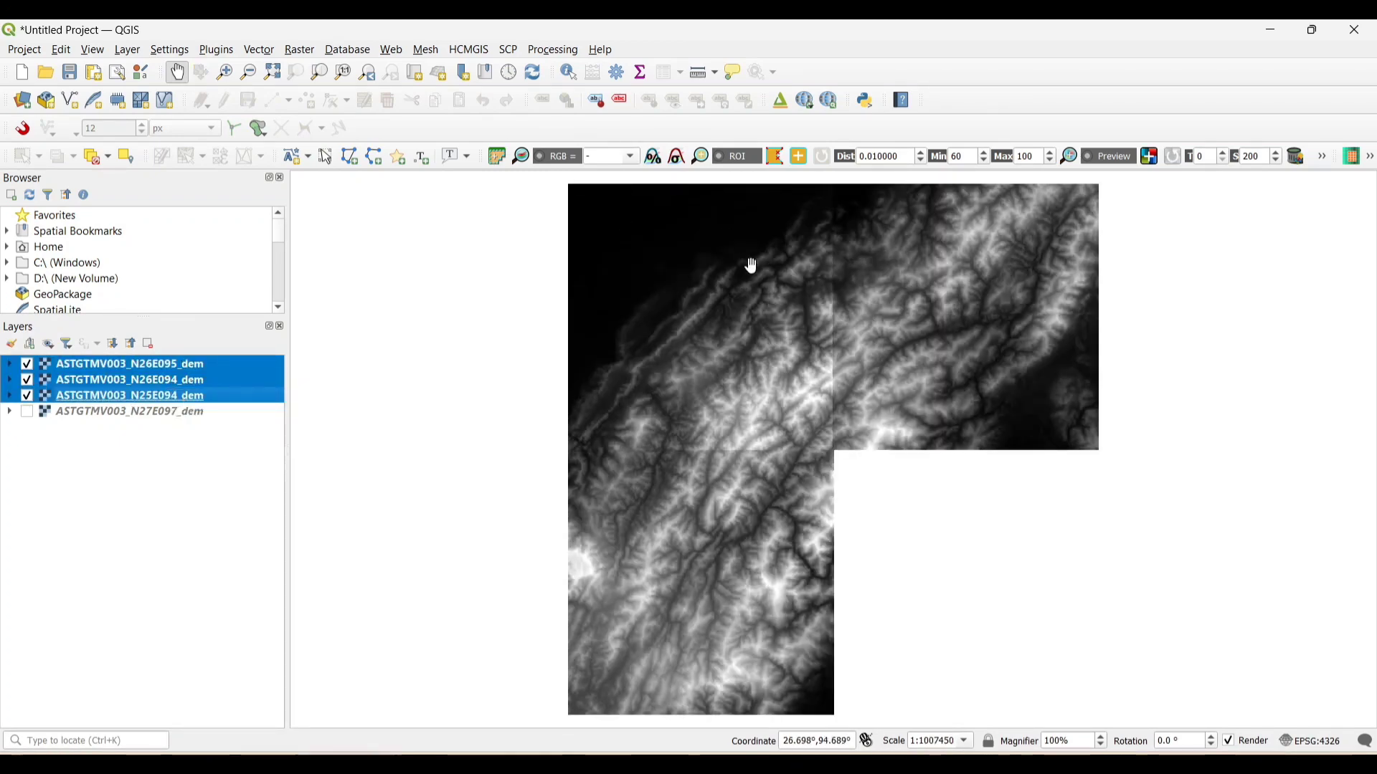